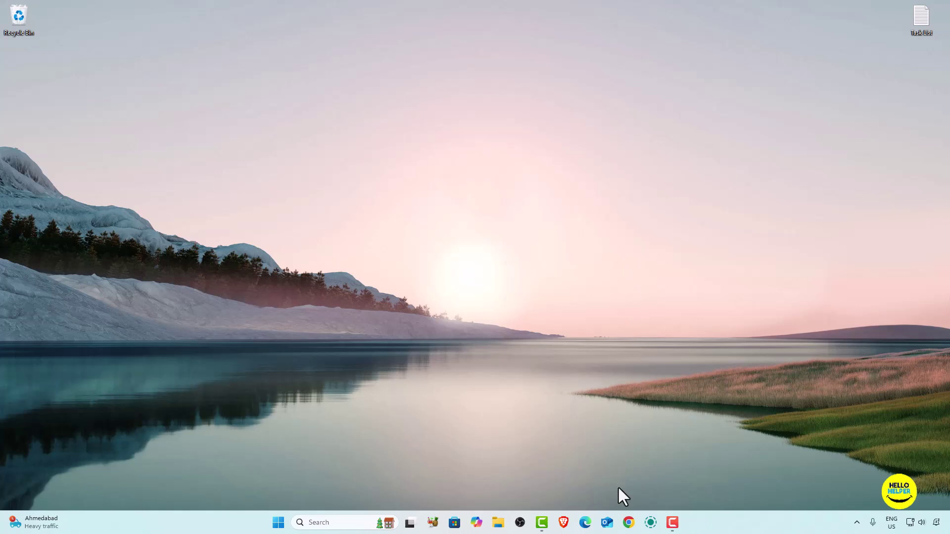
Launch Chrome from the taskbar and open it under the chosen user profile.
left_click(629, 523)
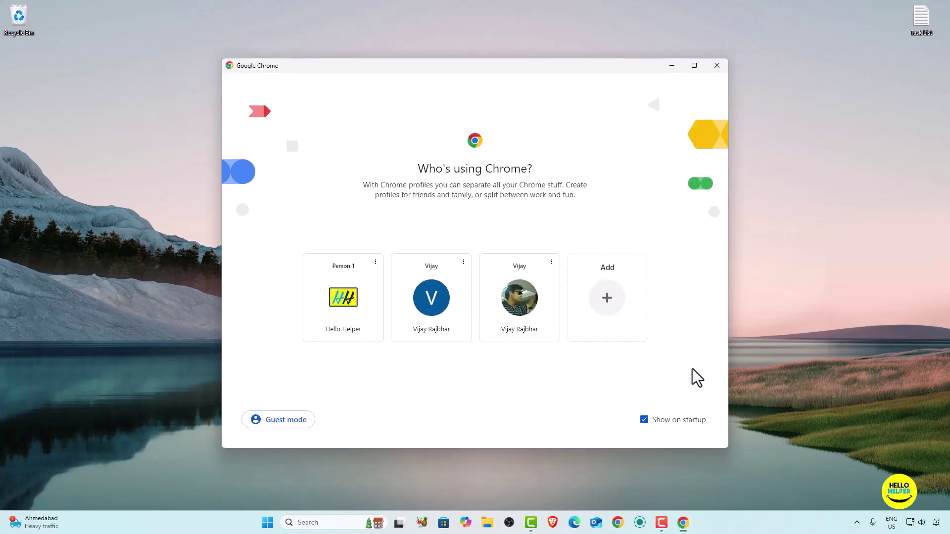
left_click(417, 318)
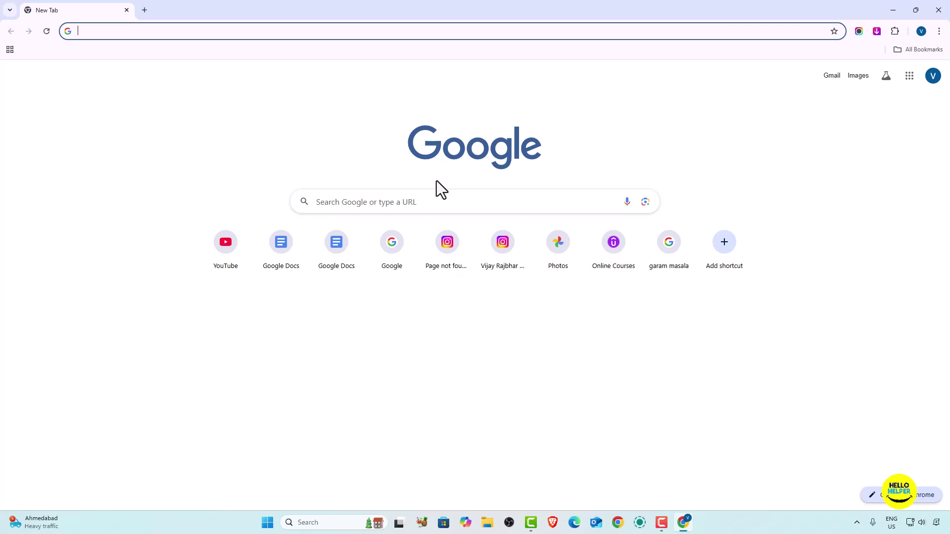
Go to chrome://flags by picking it from the chrome:// address-bar suggestions.
type("chrome")
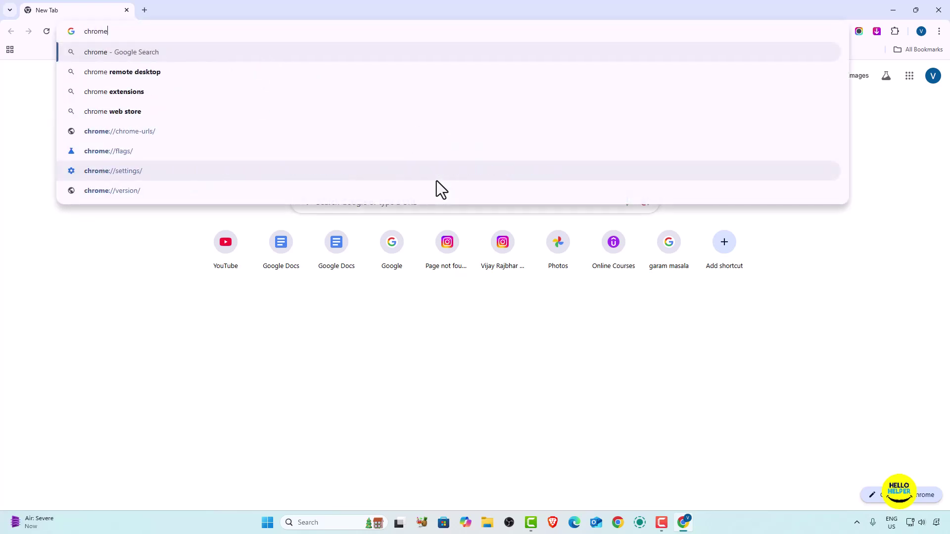
type("://")
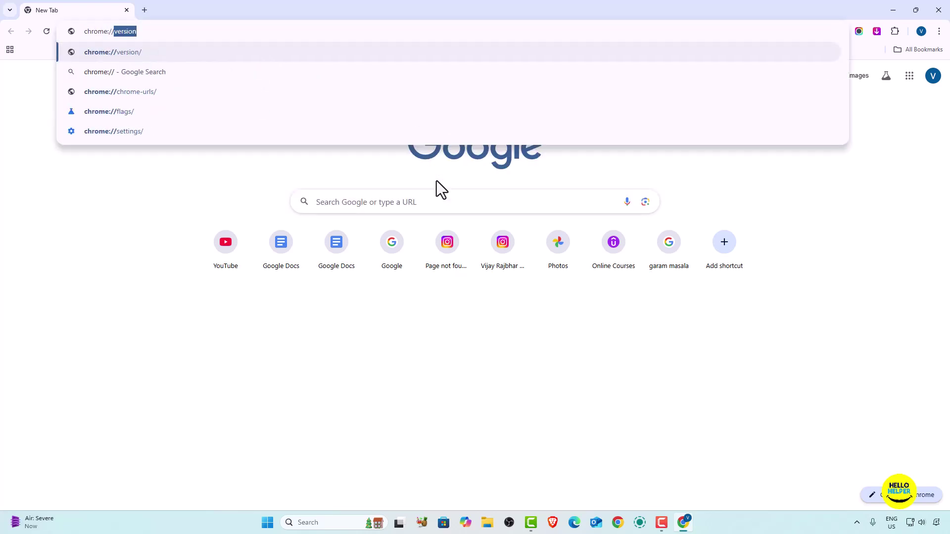
key("Down")
key("Down")
key("Down")
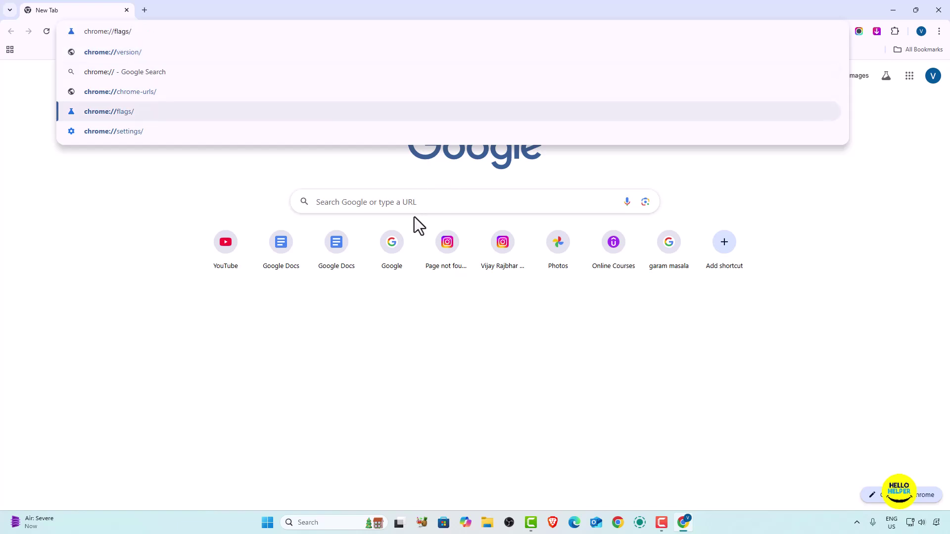
key("Return")
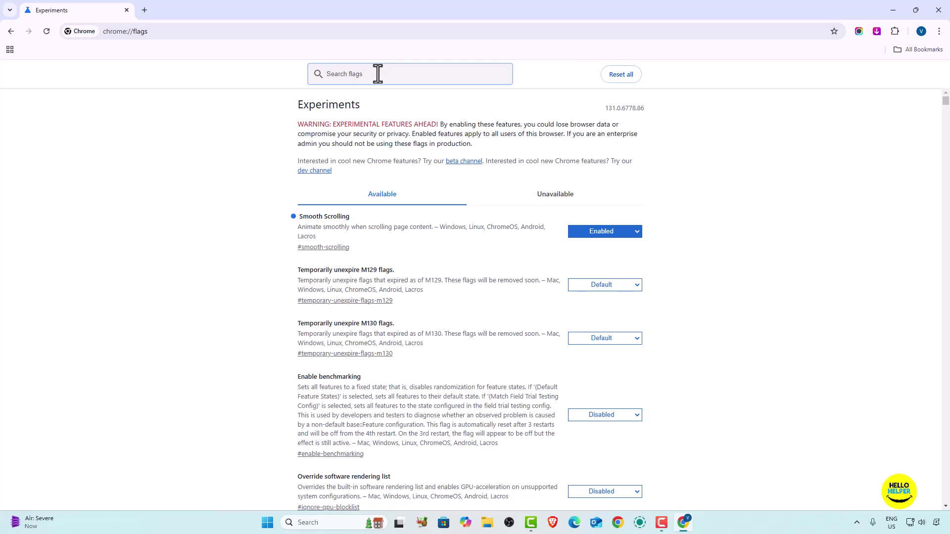
Filter flags by 'dark', set Auto Dark Mode for Web Contents to Enabled, and relaunch.
type("dark")
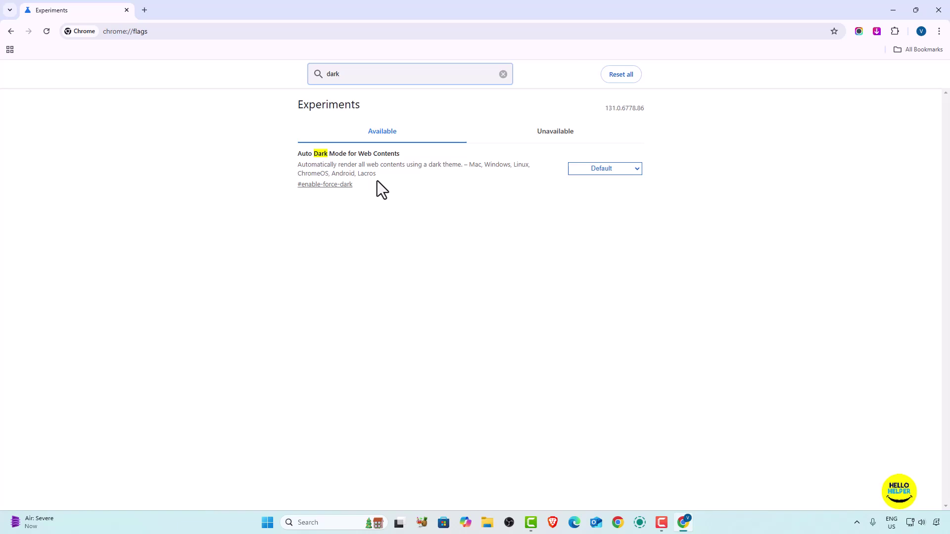
left_click(635, 170)
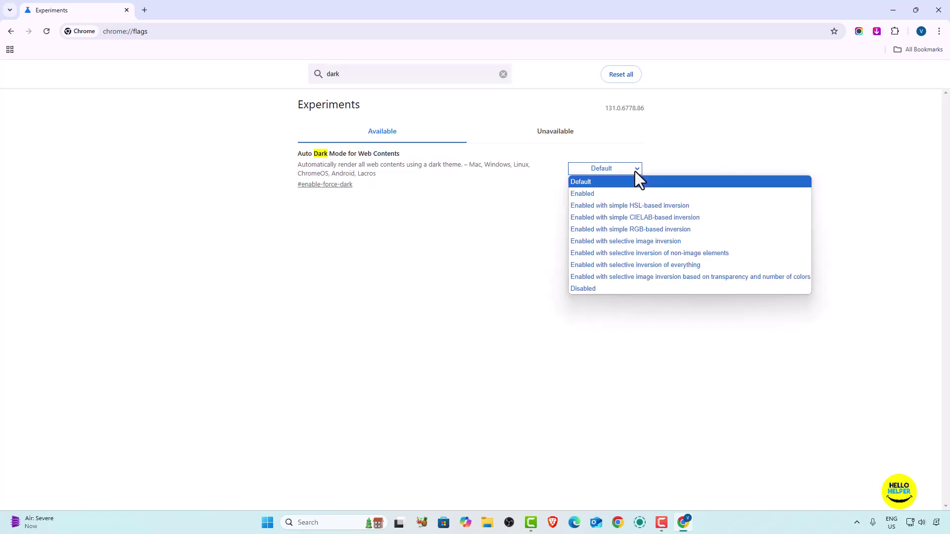
left_click(592, 195)
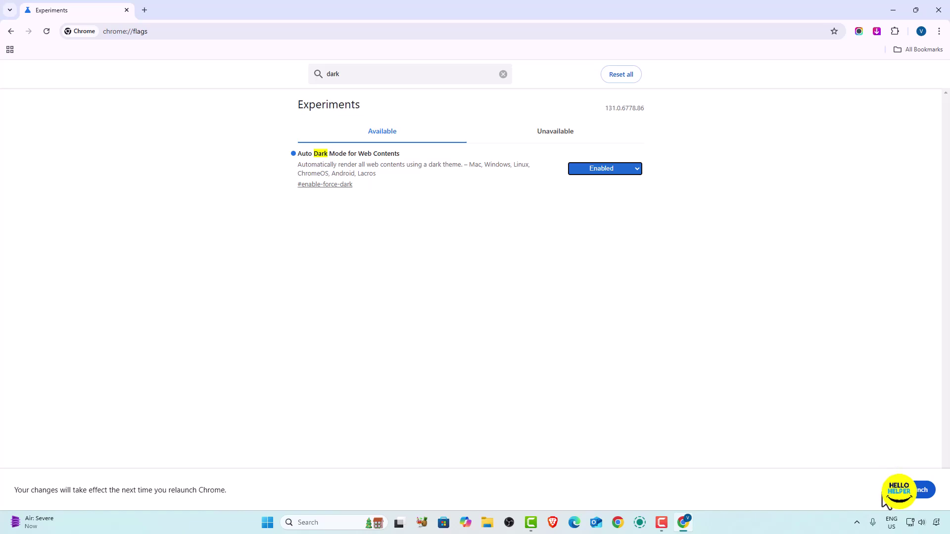
left_click(923, 490)
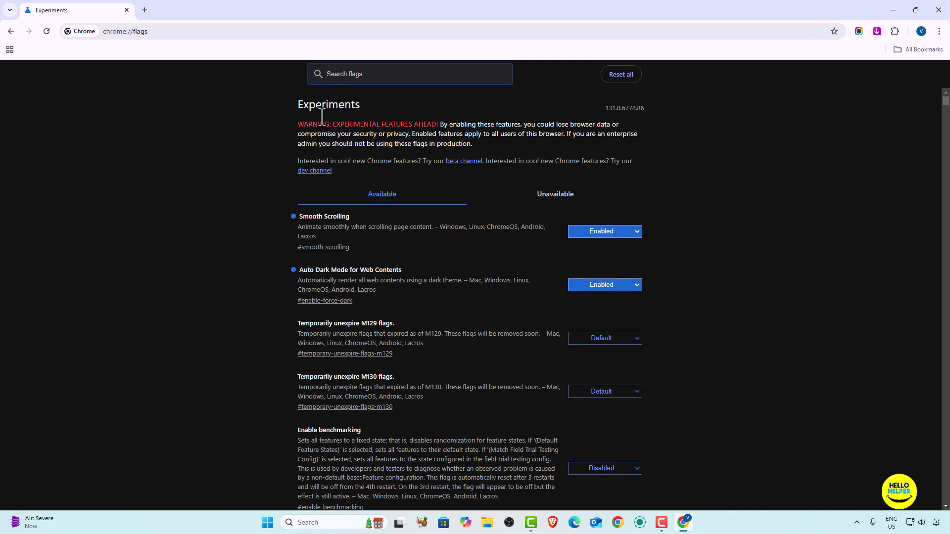
Open the Google Docs home page in a new tab.
left_click(144, 11)
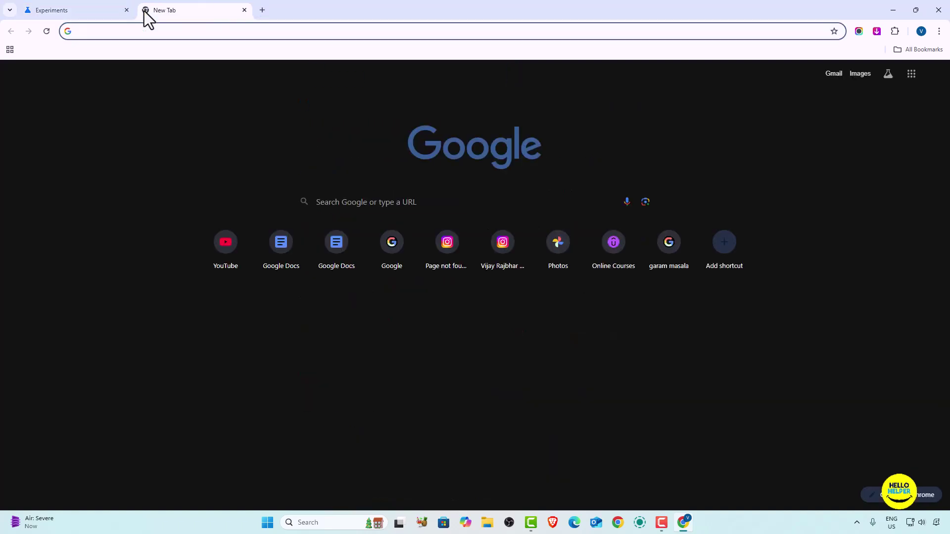
type("google")
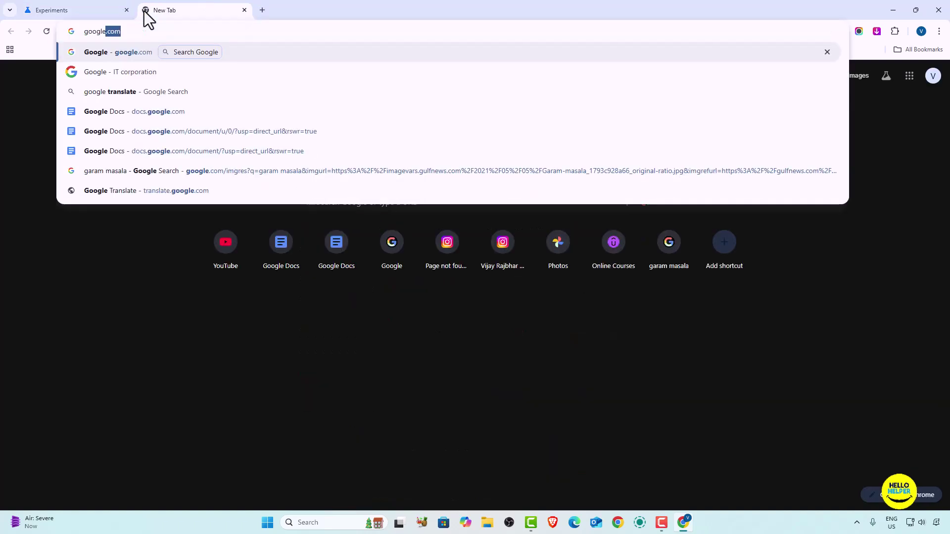
key("BackSpace")
key("BackSpace")
key("BackSpace")
key("BackSpace")
key("BackSpace")
key("BackSpace")
key("BackSpace")
type("docs")
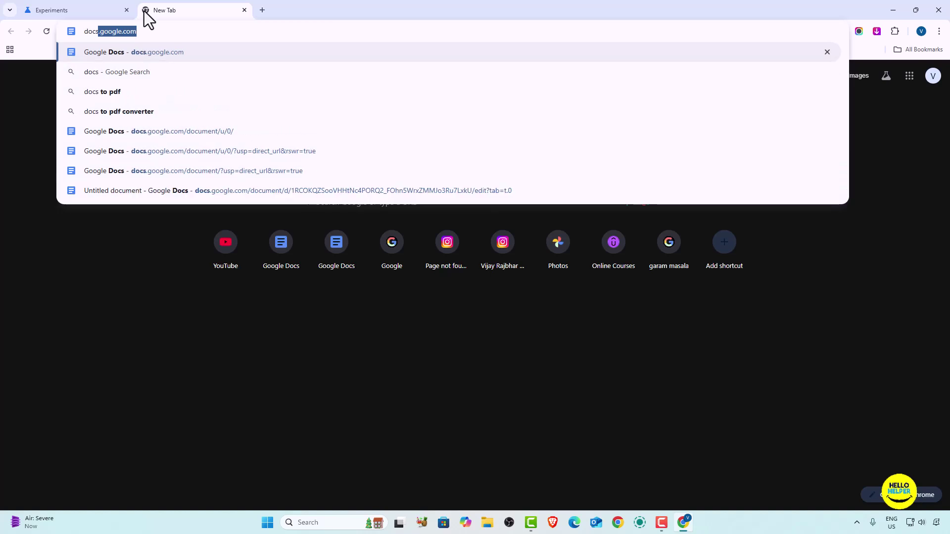
key("Return")
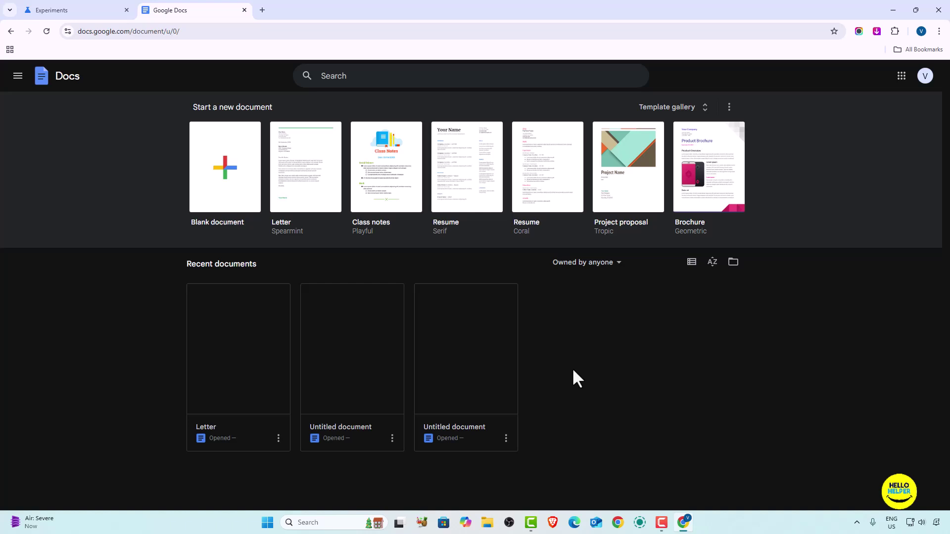
Open YouTube from a new tab's shortcuts, then return to the Experiments tab.
left_click(262, 10)
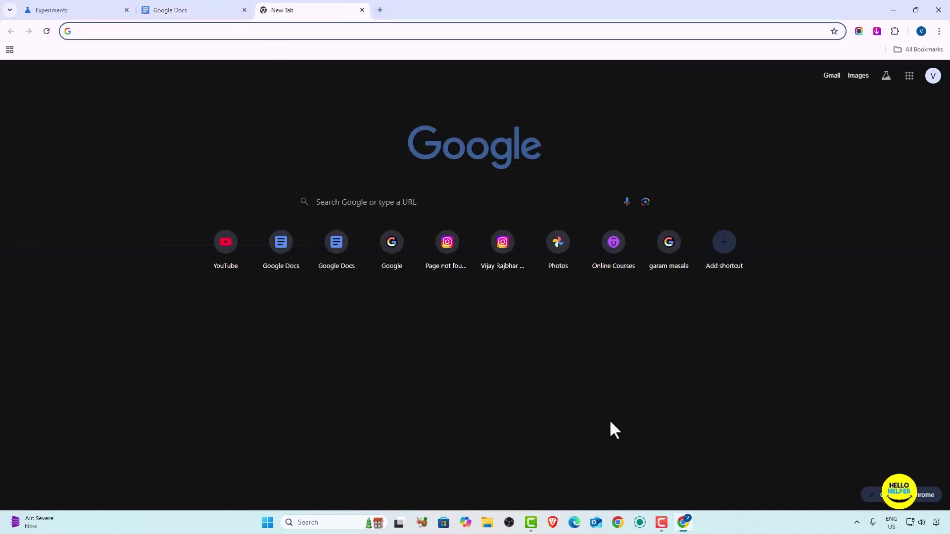
left_click(226, 242)
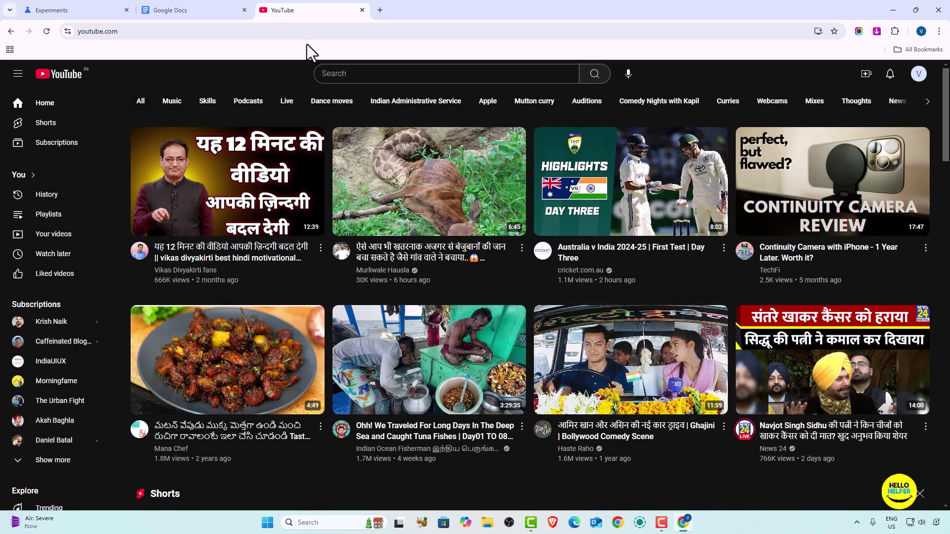
key("ctrl+Tab")
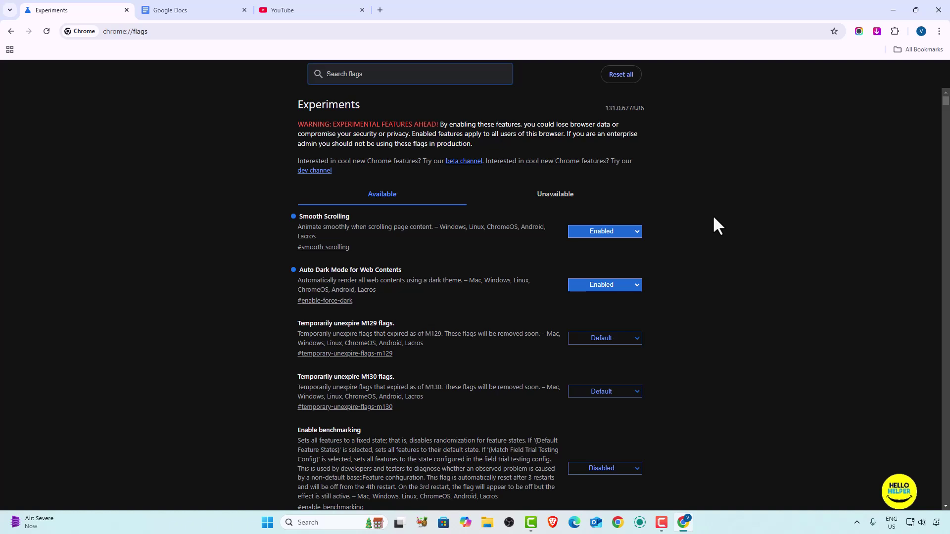
Reset Auto Dark Mode for Web Contents to Default, relaunch Chrome, and scroll the flags list.
left_click(157, 31)
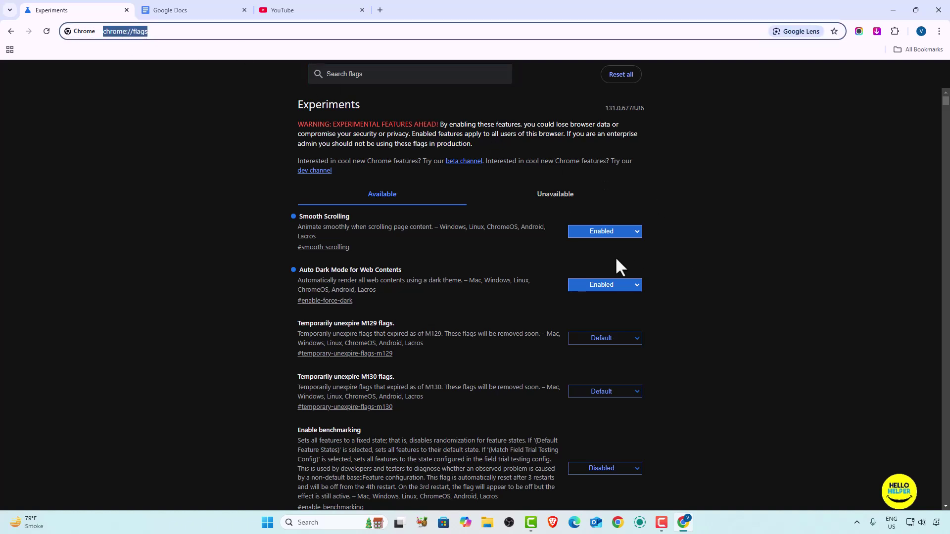
left_click(637, 284)
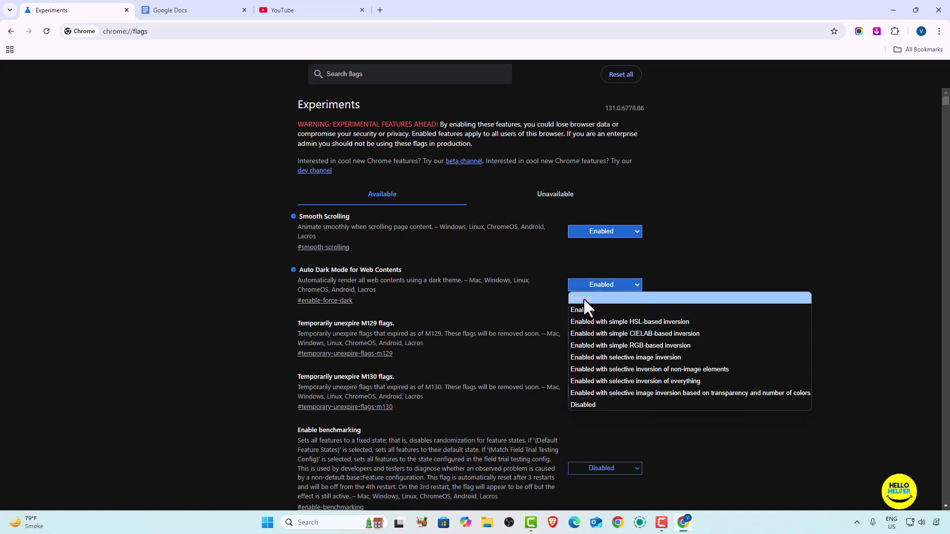
left_click(583, 299)
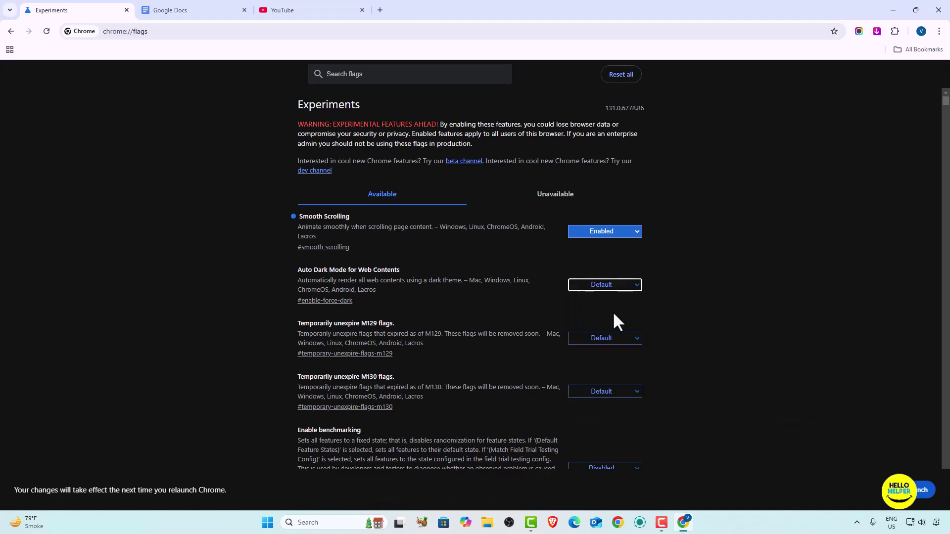
left_click(923, 490)
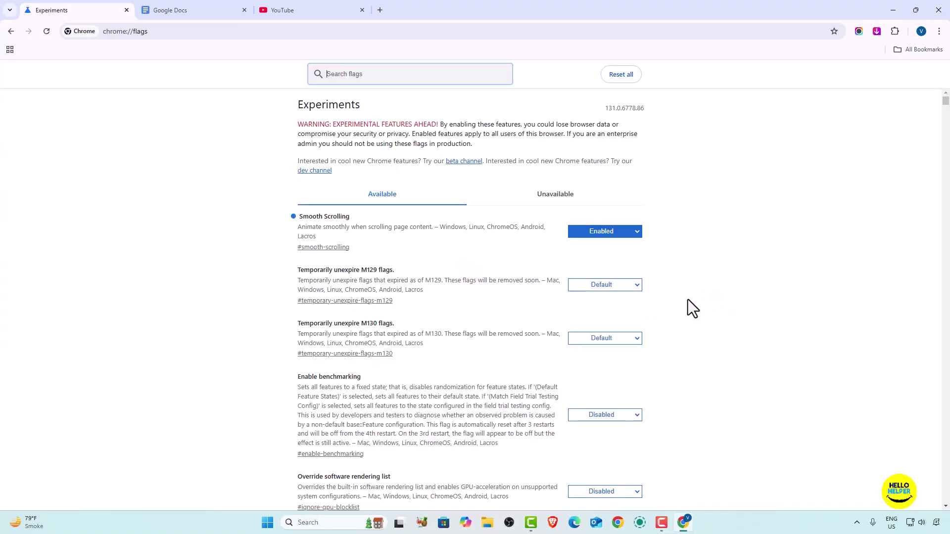
scroll(691, 308, "down", 1)
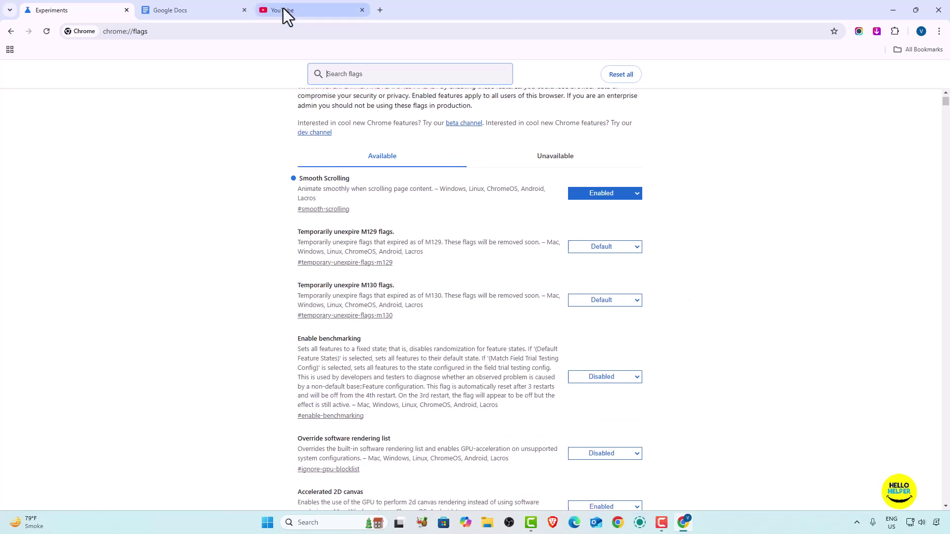
Close the Experiments tab and search Google for the chrome extension store in a new tab.
left_click(127, 10)
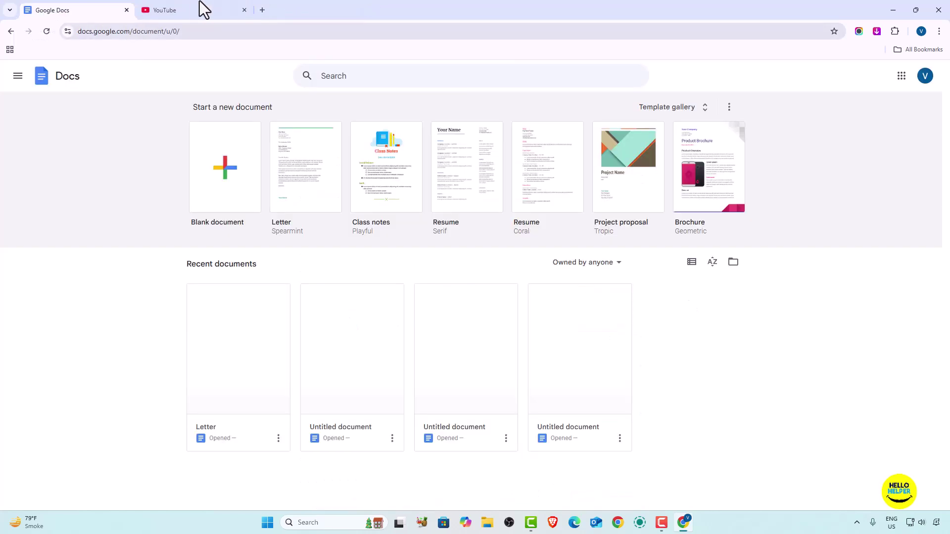
left_click(261, 9)
type("ex")
key("BackSpace")
key("BackSpace")
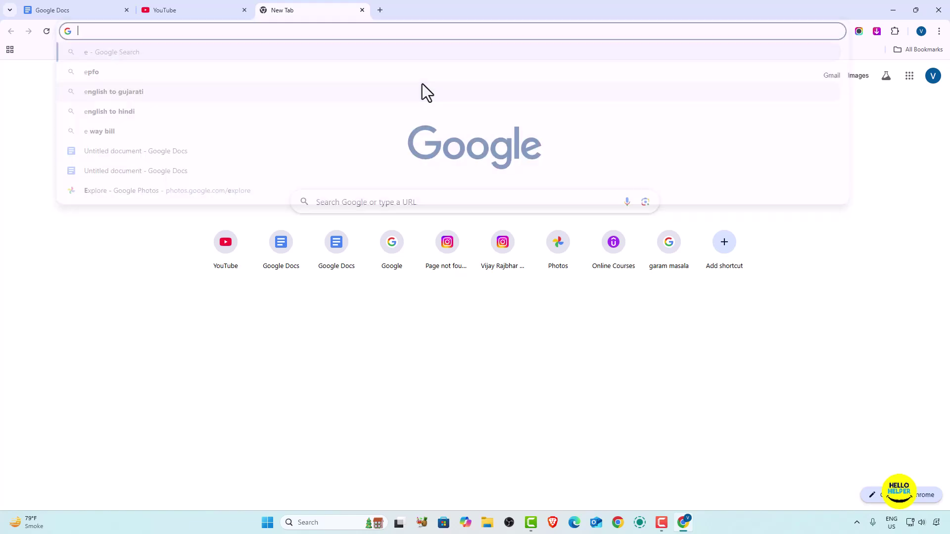
type("chrome ex")
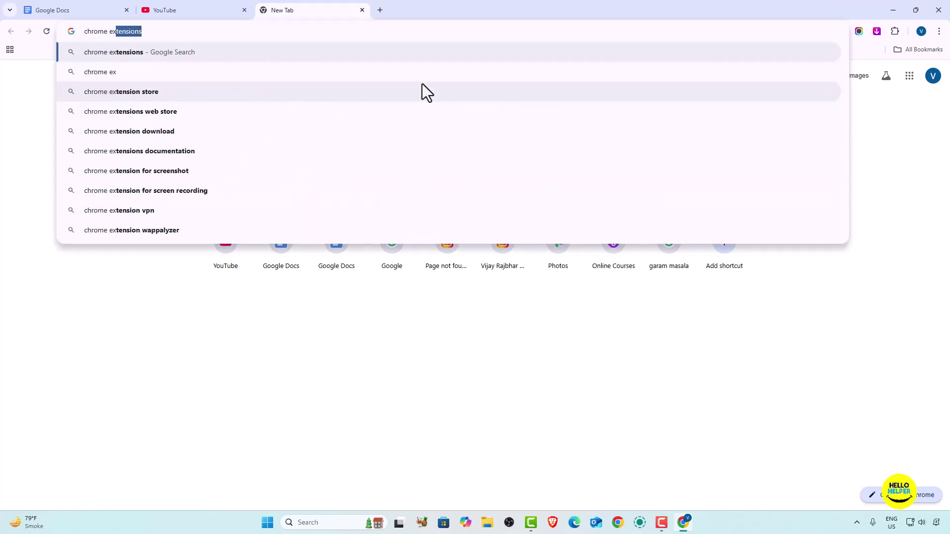
left_click(426, 93)
Open the Chrome Web Store and search it for 'Dark Read'.
left_click(158, 168)
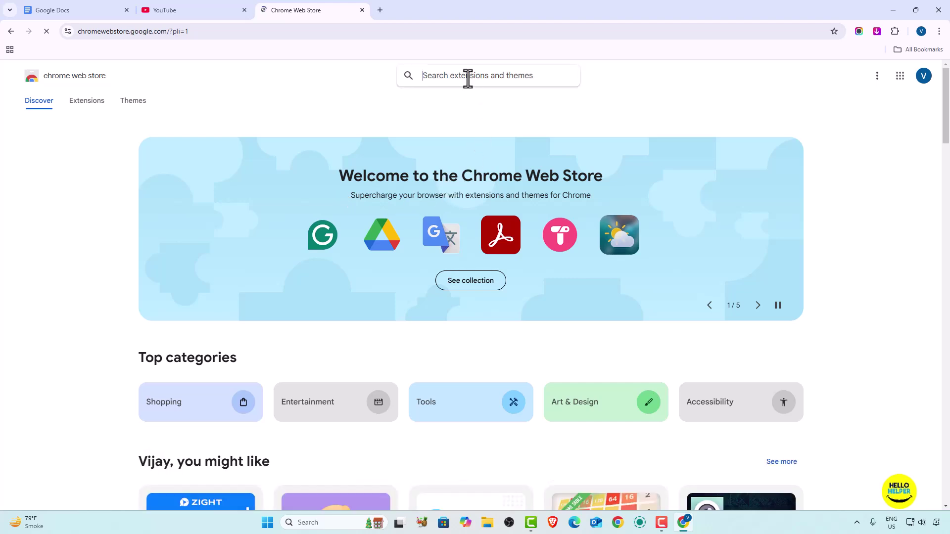
type("Dark Read")
key("Return")
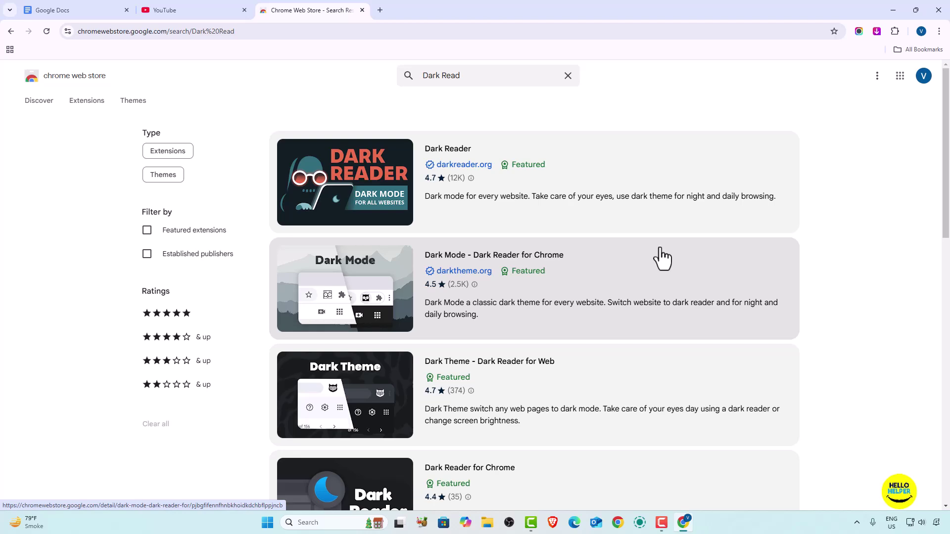
Add the Dark Reader extension to Chrome from its store page.
left_click(453, 154)
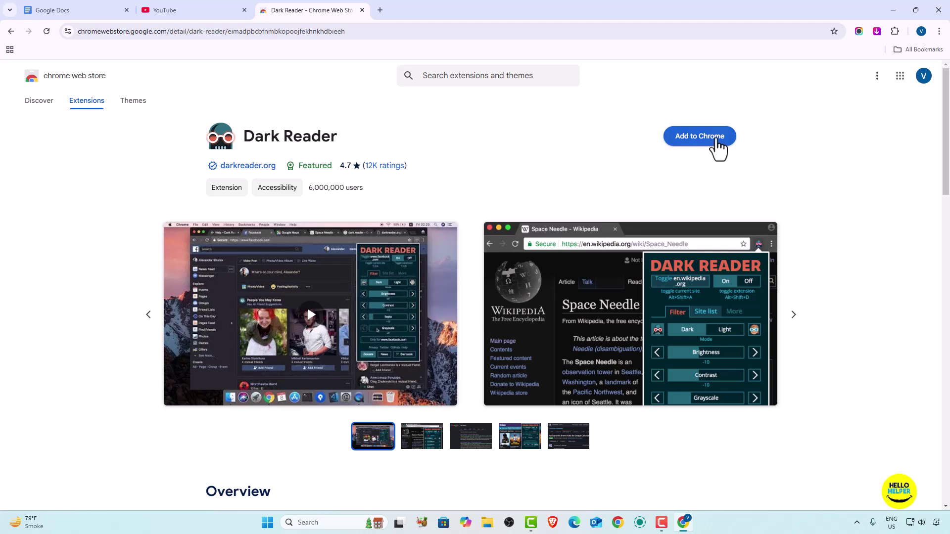
left_click(711, 139)
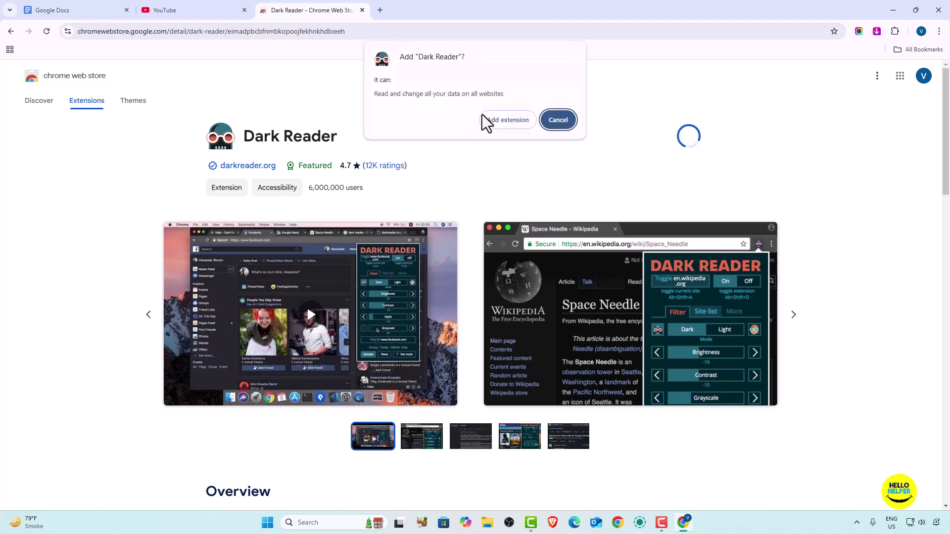
left_click(497, 118)
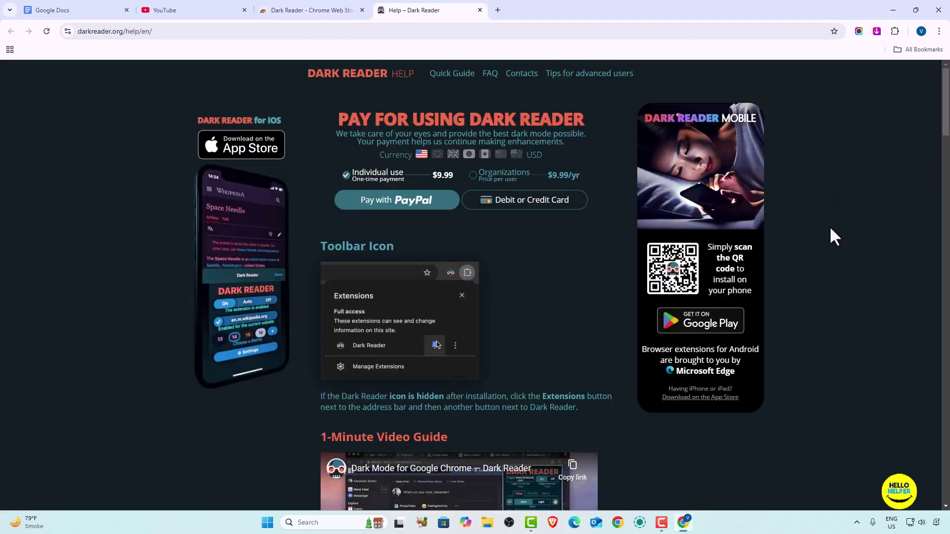
Close the Dark Reader help page and the Google Docs tab.
left_click(479, 10)
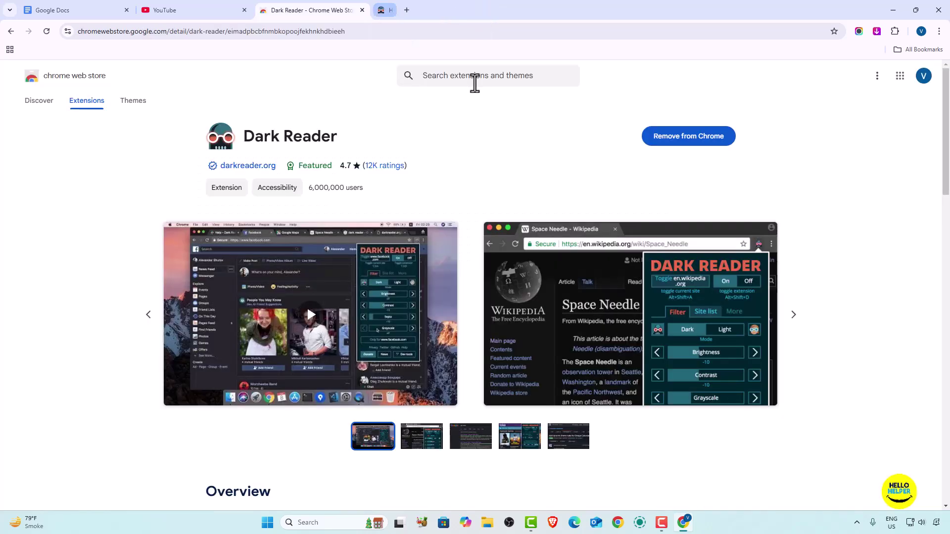
left_click(37, 9)
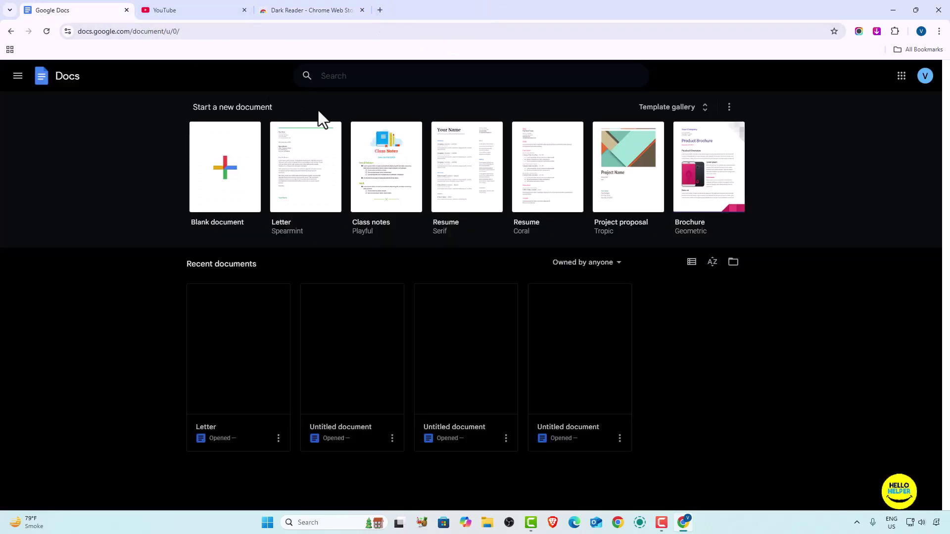
key("ctrl+w")
In a new tab, pin Dark Reader to the toolbar and set its toggle to Off.
left_click(267, 12)
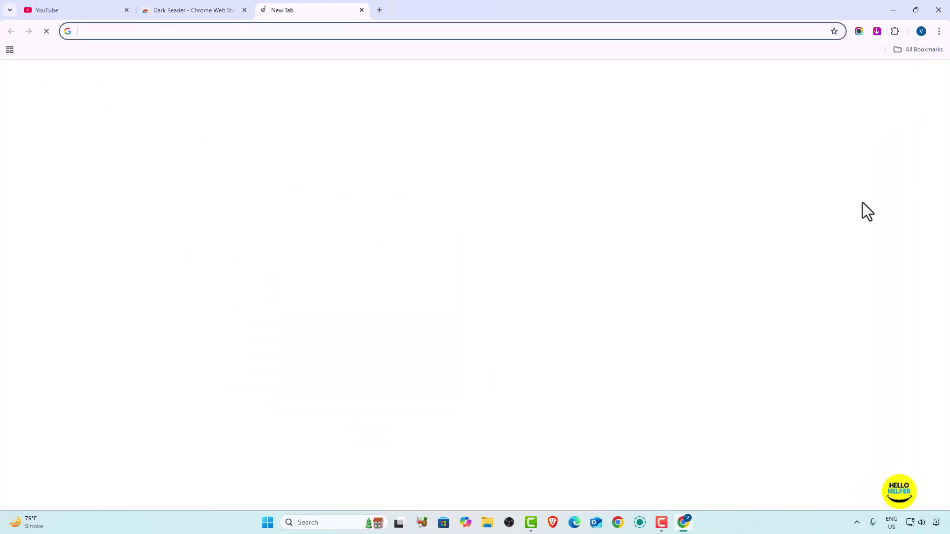
left_click(895, 31)
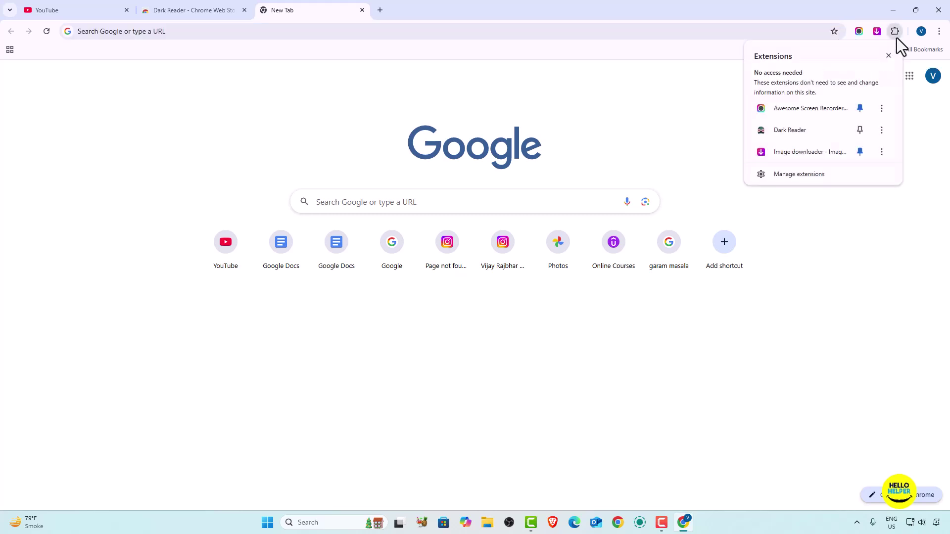
left_click(860, 131)
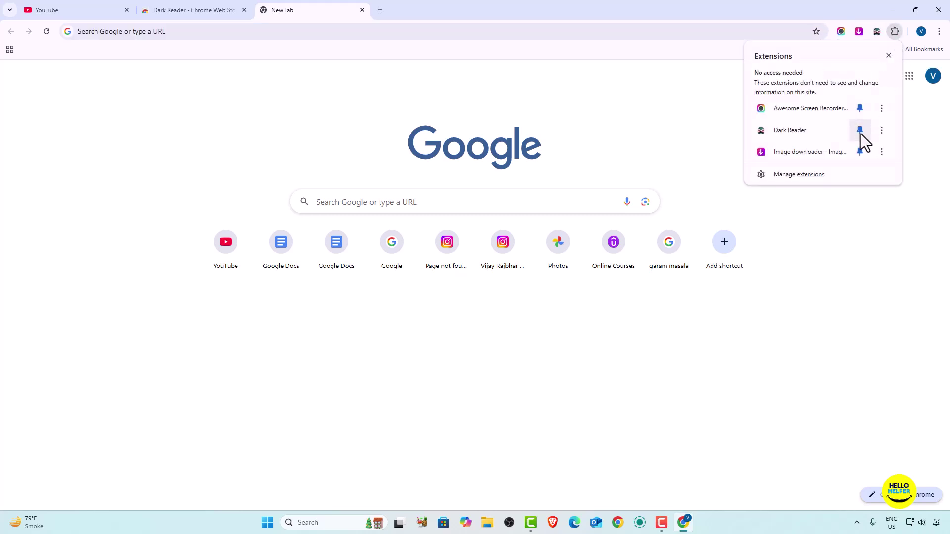
left_click(587, 101)
left_click(876, 31)
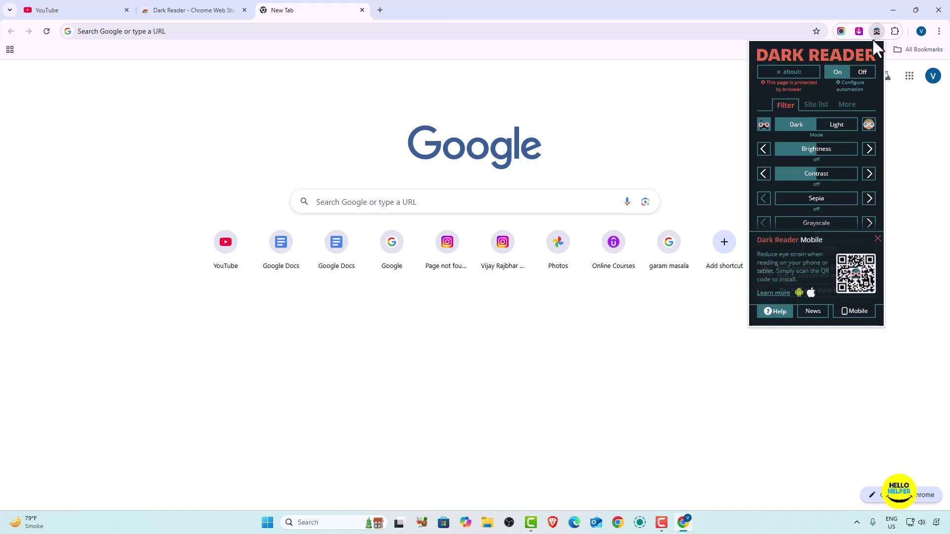
left_click(856, 74)
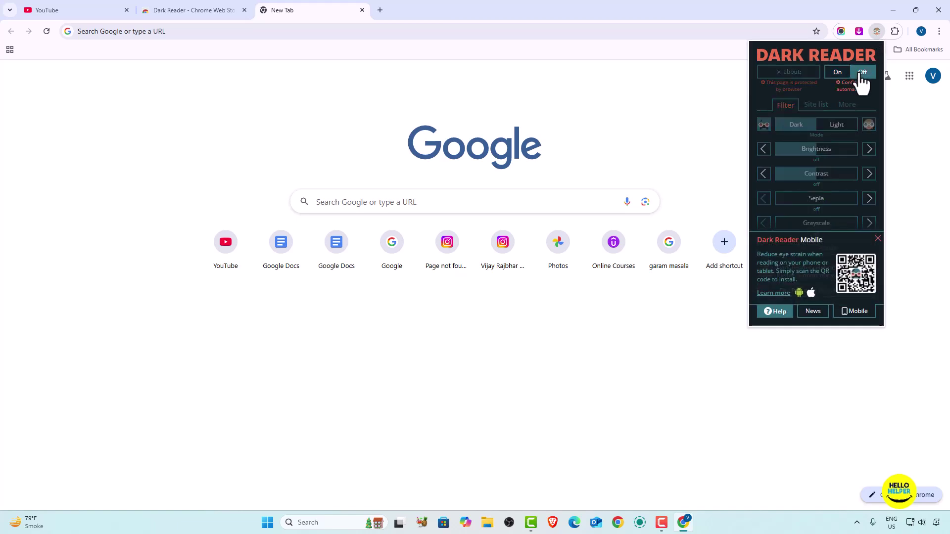
left_click(252, 32)
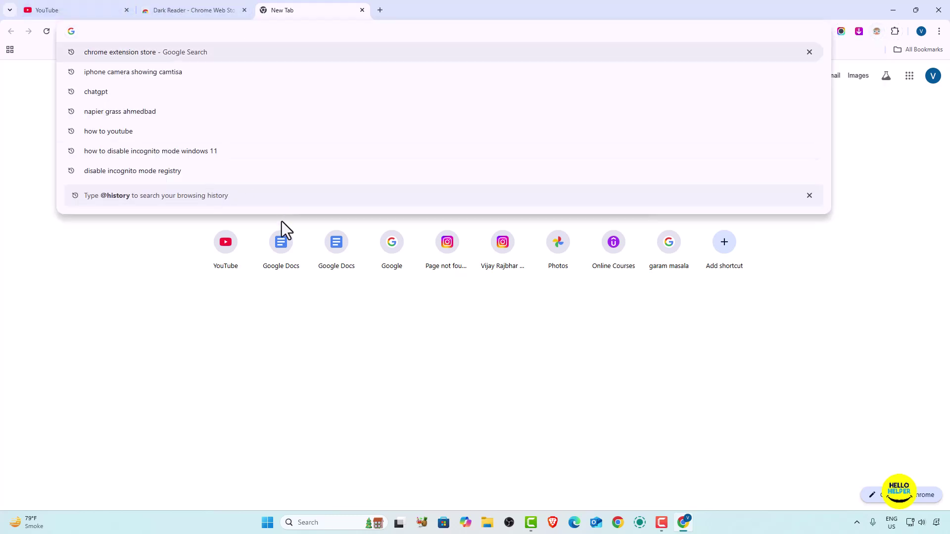
Open Google Docs from the shortcut, switch Dark Reader On, and start a Blank document.
left_click(280, 247)
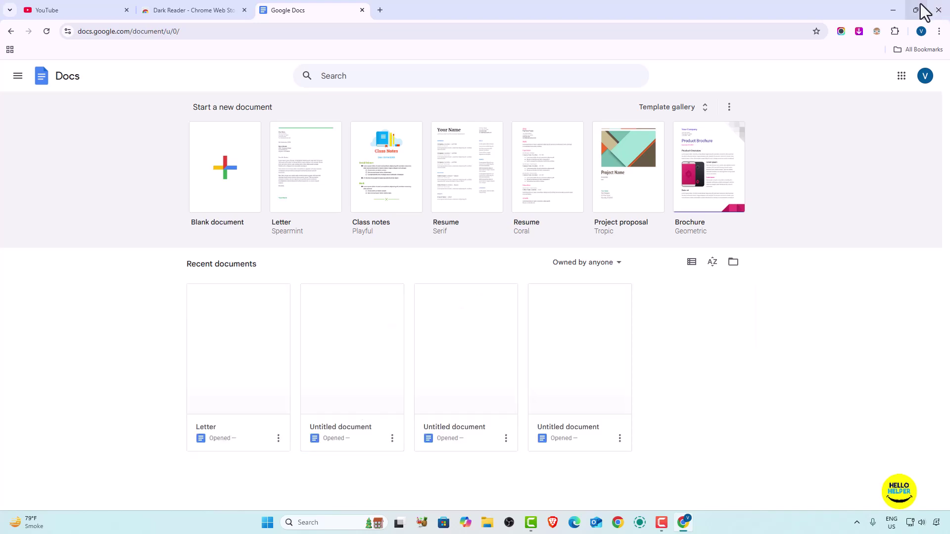
left_click(877, 32)
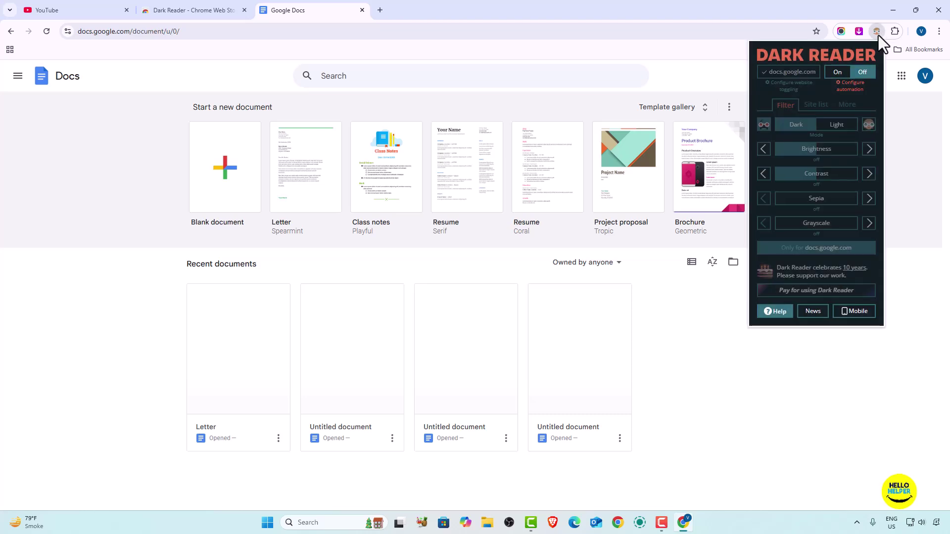
left_click(837, 72)
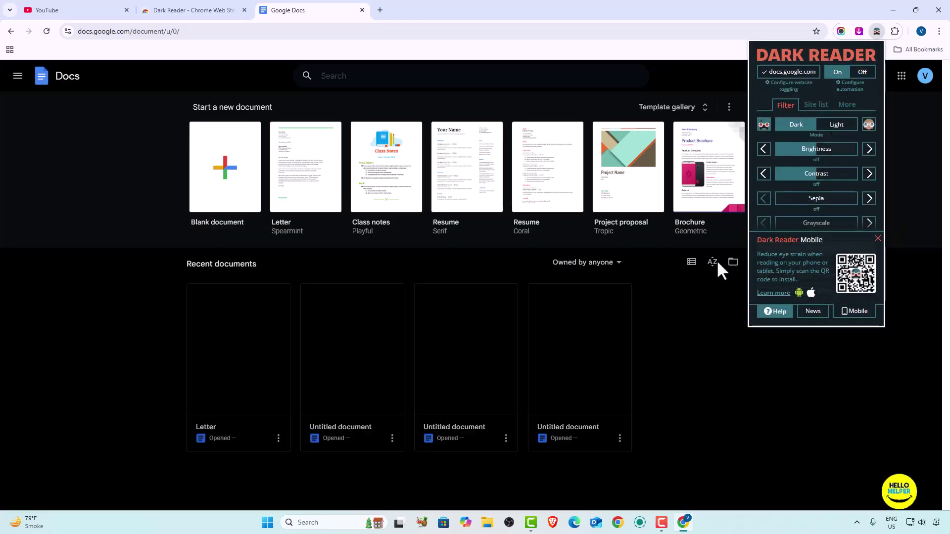
left_click(698, 454)
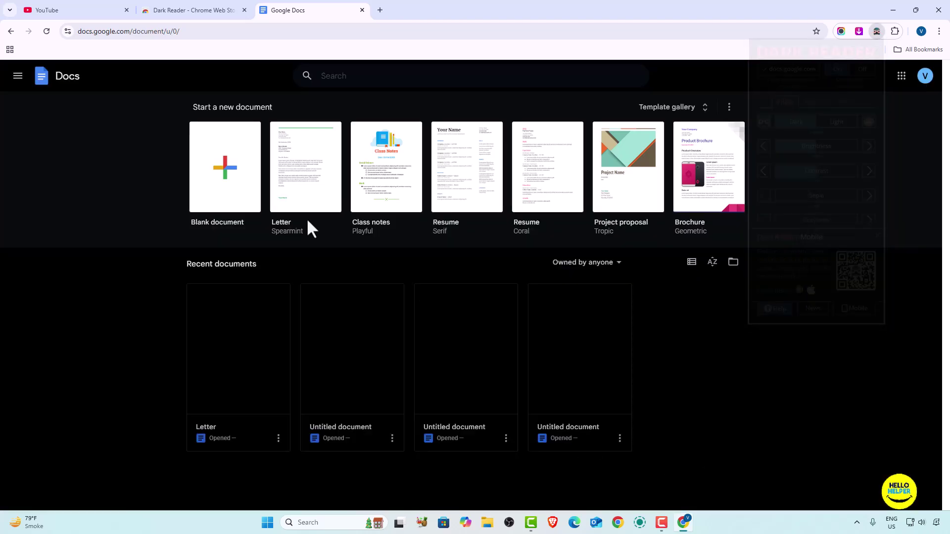
left_click(214, 154)
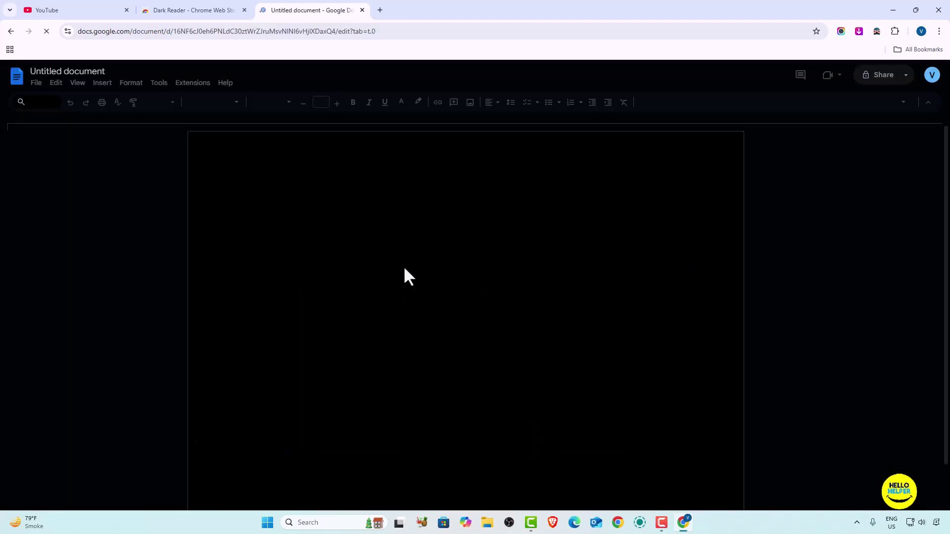